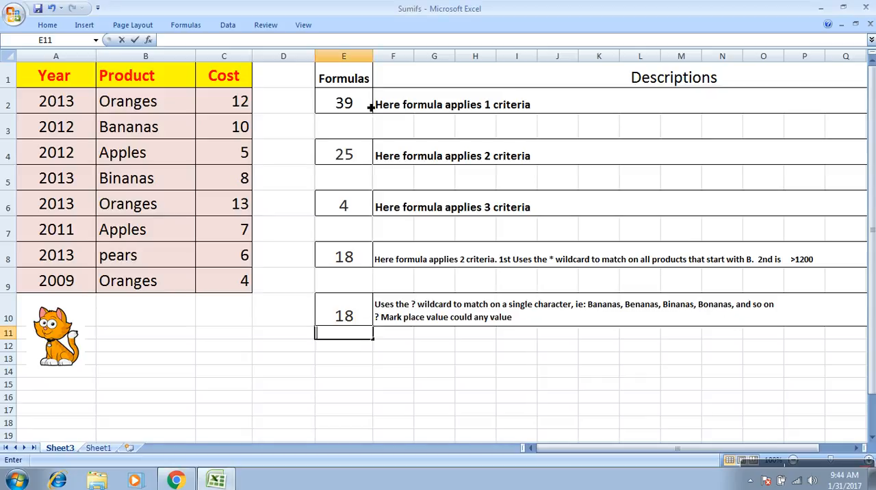
# - Examine the one-criterion SUMIFS formula in E2, highlighting its sum range C2:C9, and close it without changes
pyautogui.click(365, 105)
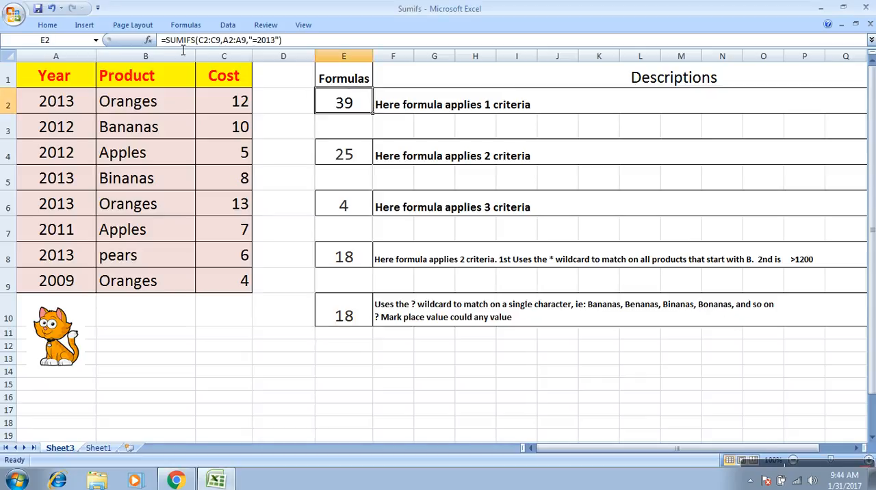
pyautogui.doubleClick(349, 106)
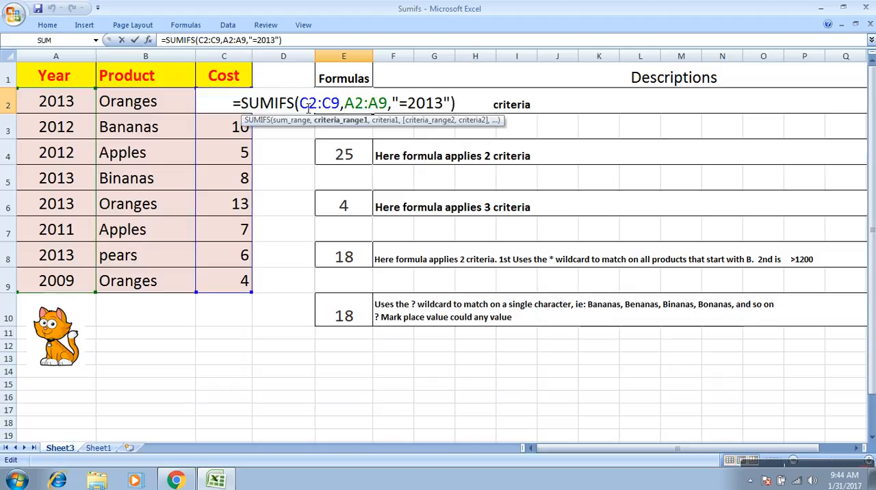
pyautogui.moveTo(300, 104); pyautogui.dragTo(344, 108)
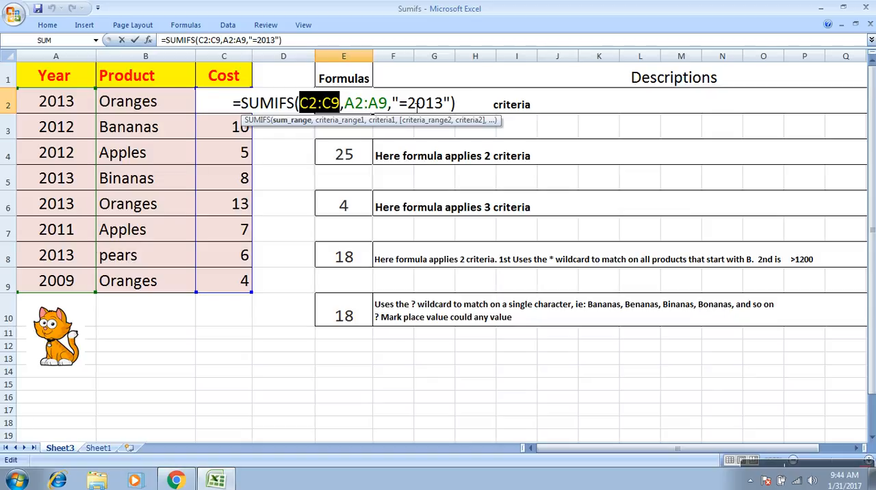
pyautogui.press('Return')
pyautogui.press('Up')
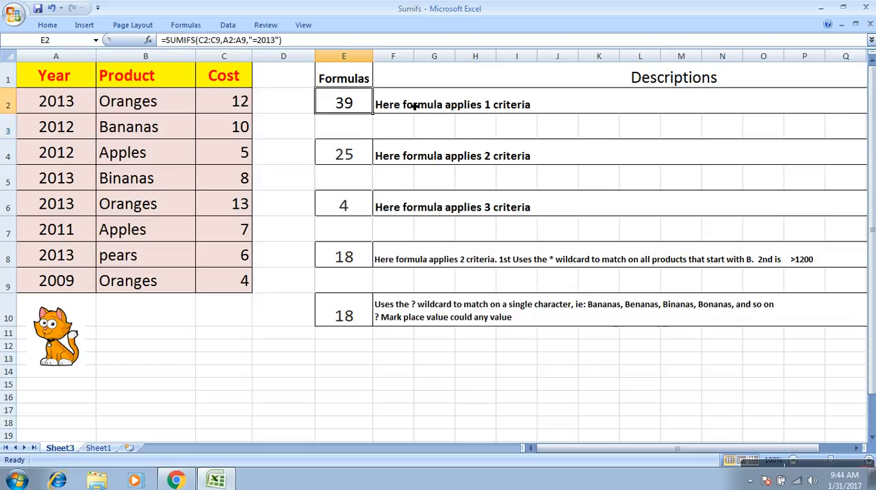
# - Review the first data row from its cost back to its year, and return to the formula cell E2
pyautogui.click(414, 106)
pyautogui.press('Left')
pyautogui.press('Right')
pyautogui.press('Left')
pyautogui.press('Left')
pyautogui.press('Left')
pyautogui.press('Left')
pyautogui.press('Left')
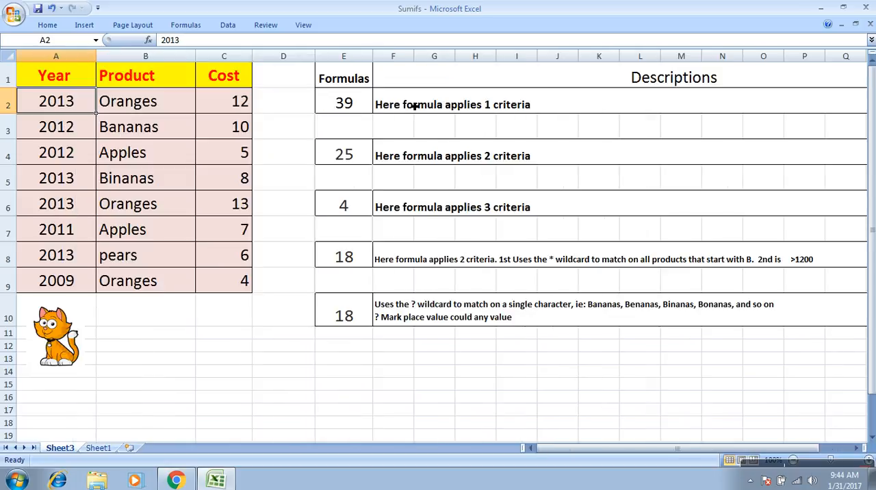
pyautogui.press('Right')
pyautogui.press('Right')
pyautogui.press('Right')
pyautogui.press('Right')
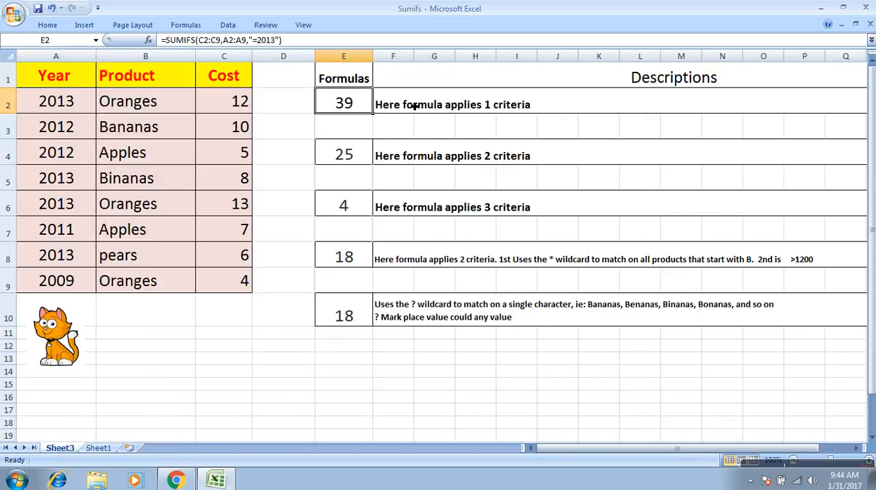
# - Examine the SUMIFS formula in E4 that combines a year criterion with a product criterion
pyautogui.press('Down')
pyautogui.press('Down')
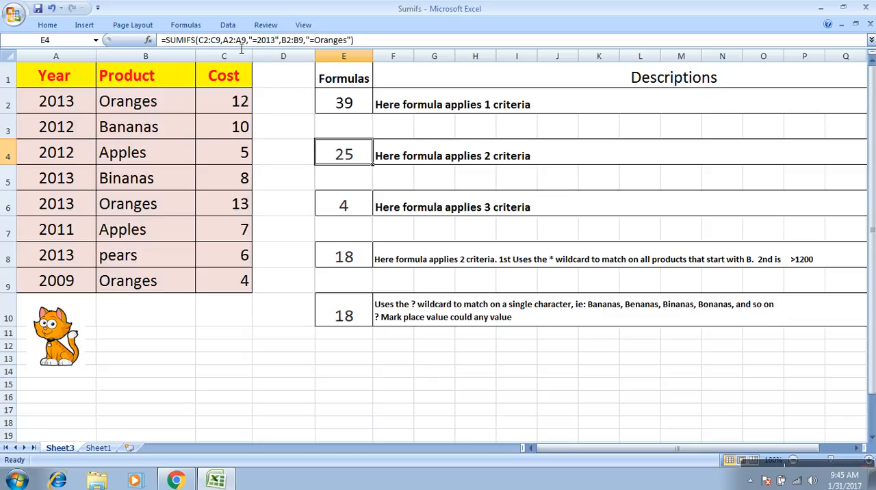
pyautogui.moveTo(222, 41); pyautogui.dragTo(199, 41)
pyautogui.click(373, 154)
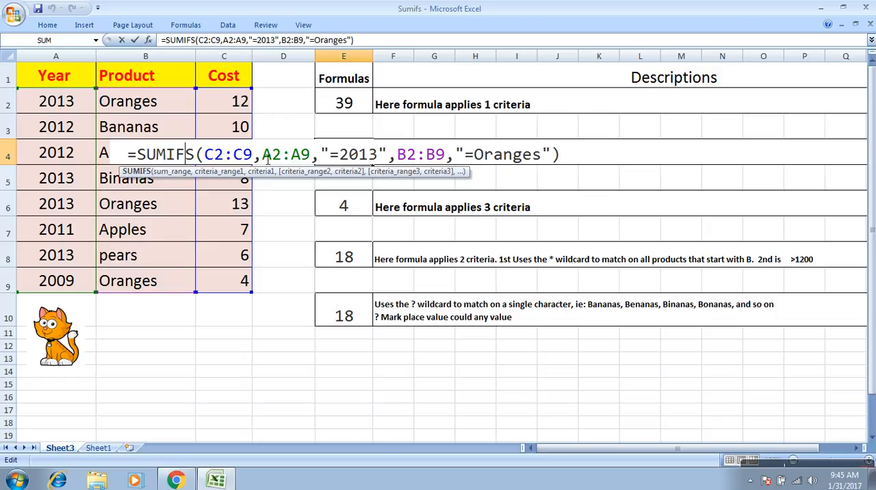
pyautogui.press('Return')
pyautogui.click(356, 158)
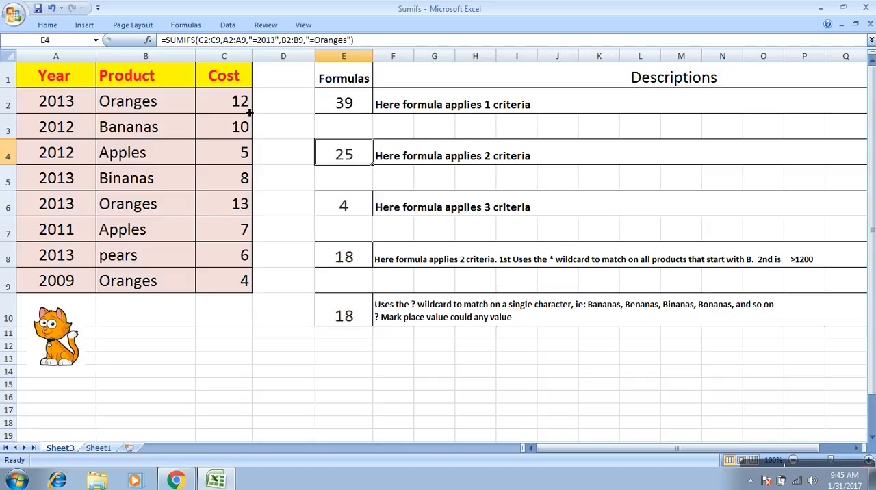
# - Examine the three-criteria SUMIFS formula in E6, highlighting its sum range C2:C9, and close it without changes
pyautogui.doubleClick(363, 208)
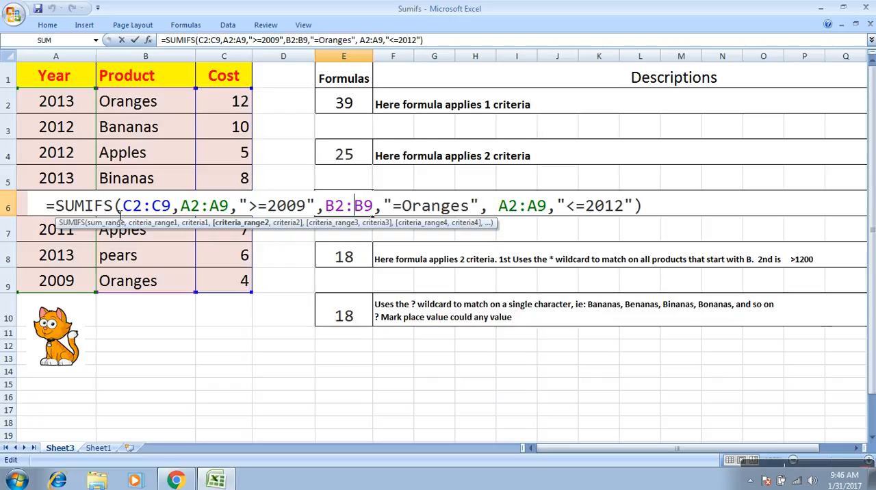
pyautogui.moveTo(123, 205); pyautogui.dragTo(174, 212)
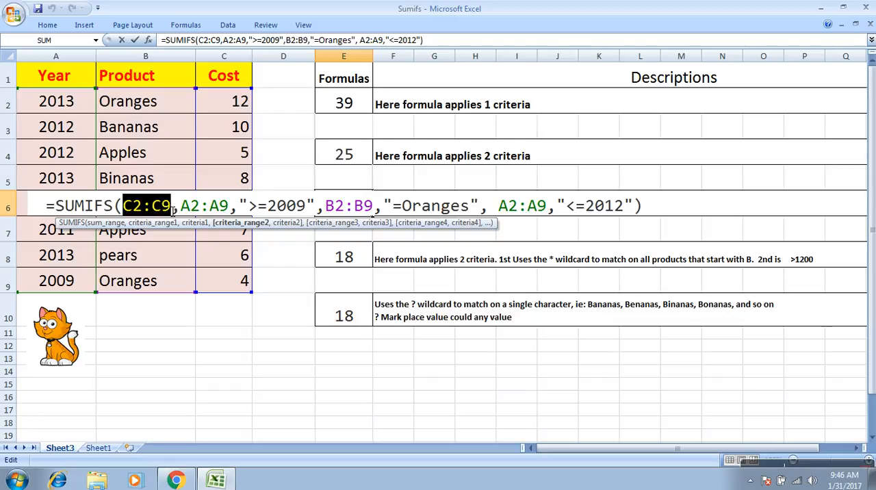
pyautogui.click(174, 212)
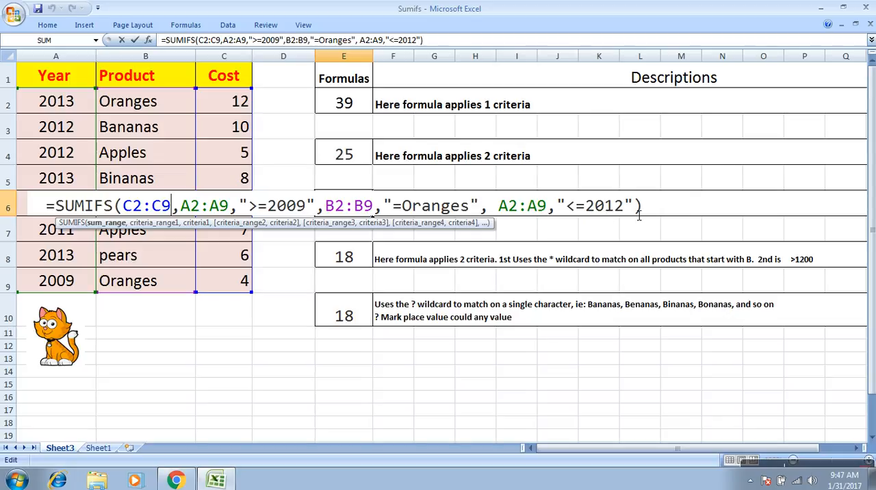
pyautogui.press('Return')
pyautogui.press('Up')
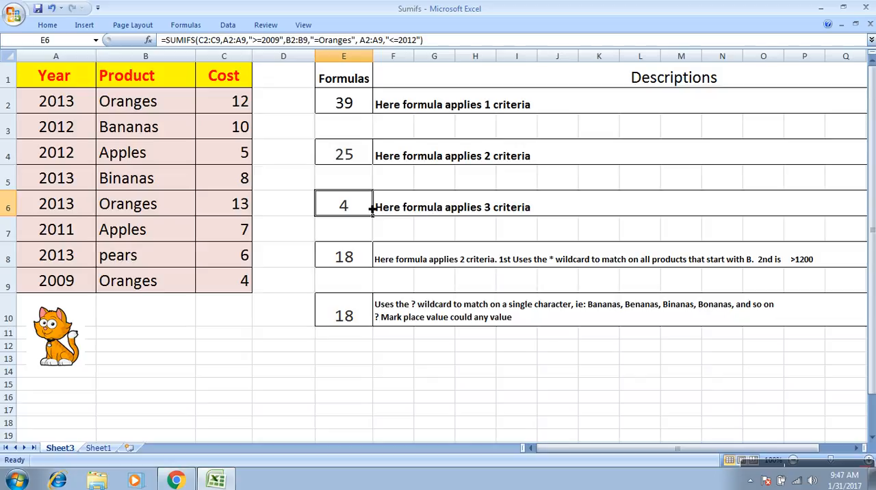
# - Examine how the SUMIFS formula in E8 uses the * wildcard to match products starting with B
pyautogui.doubleClick(365, 257)
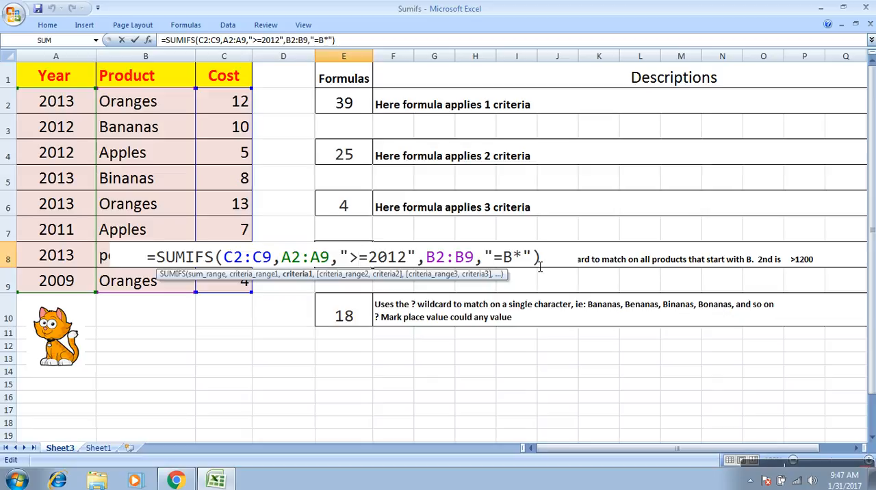
pyautogui.press('Return')
pyautogui.press('Up')
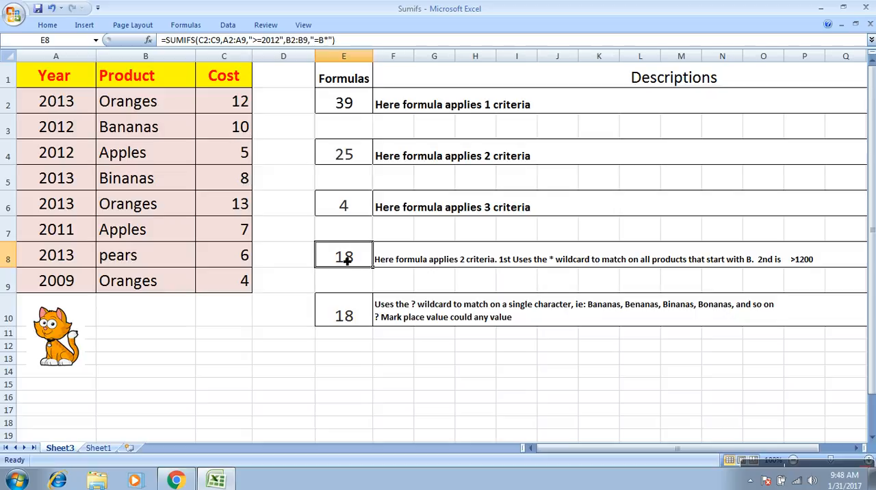
# - Examine how the SUMIFS formula in E10 uses the ? wildcard to match a single character in the product name
pyautogui.click(355, 323)
pyautogui.doubleClick(354, 323)
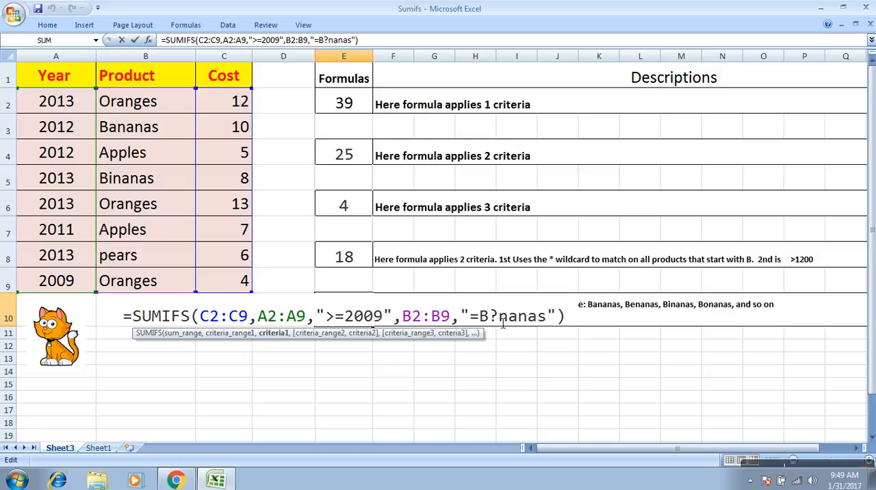
pyautogui.press('Return')
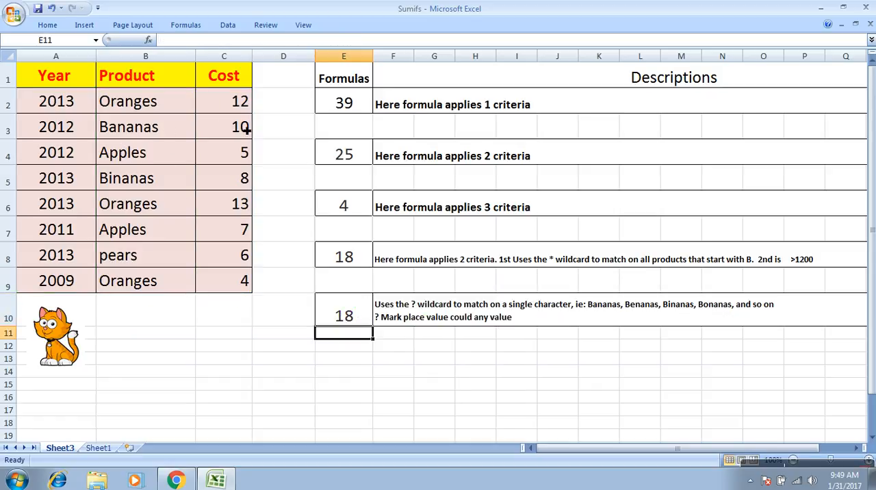
pyautogui.click(348, 310)
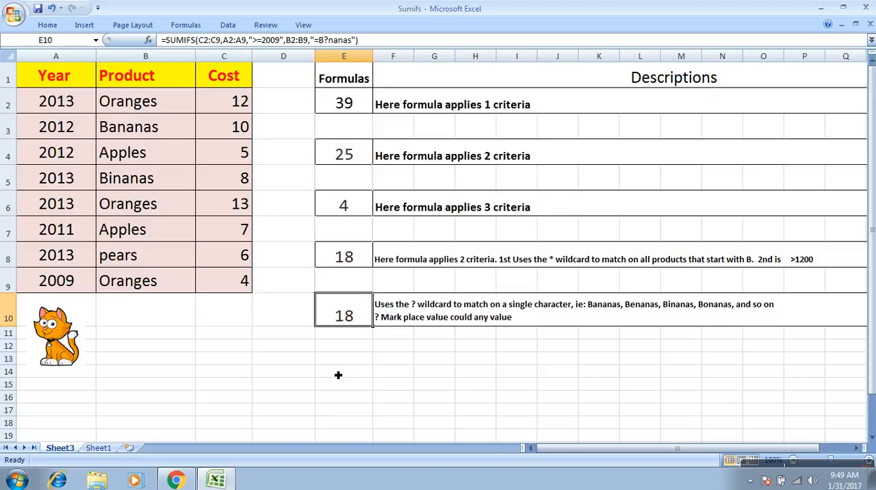
# - Recheck the one- and two-criteria SUMIFS formulas in E2 and E4, discarding any accidental edits
pyautogui.doubleClick(338, 103)
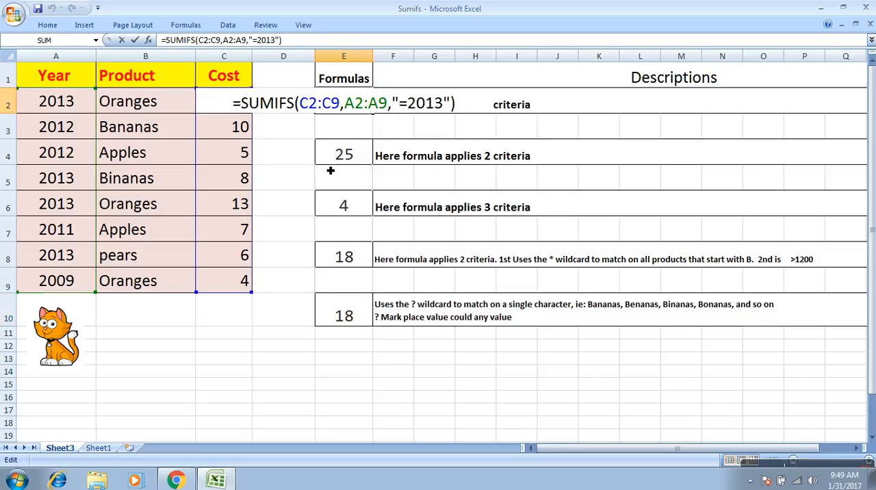
pyautogui.write('=')
pyautogui.click(294, 207)
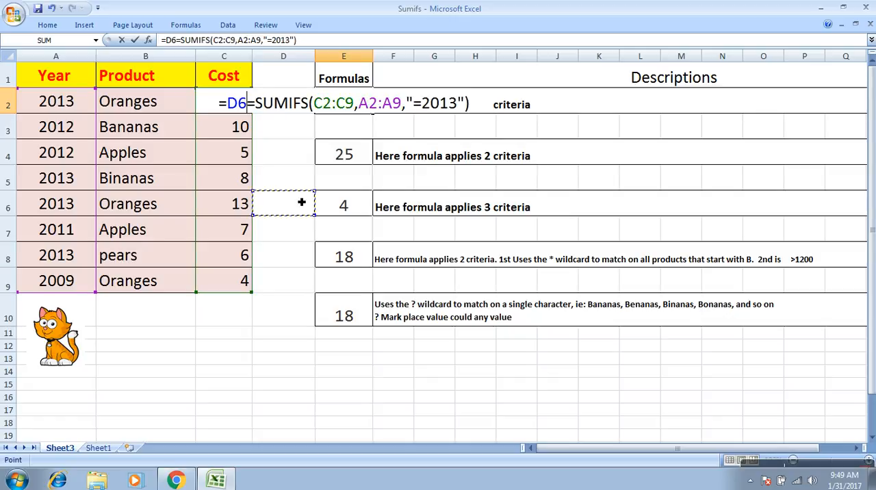
pyautogui.press('Escape')
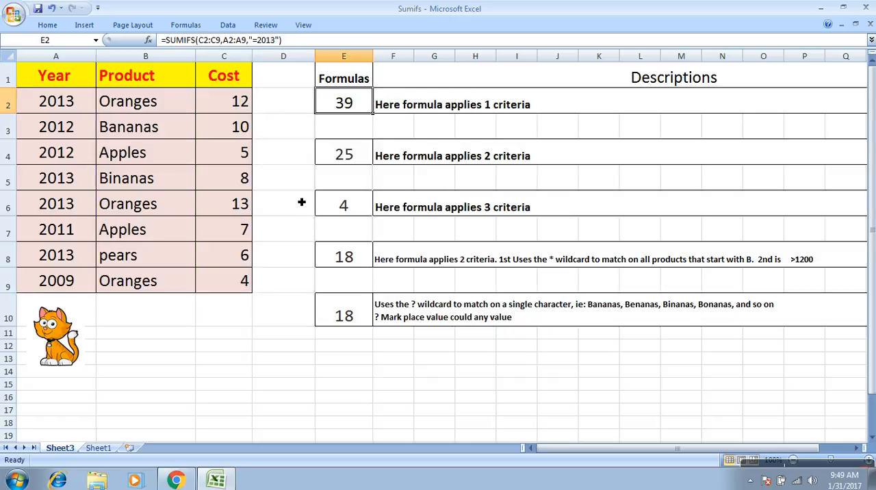
pyautogui.click(364, 164)
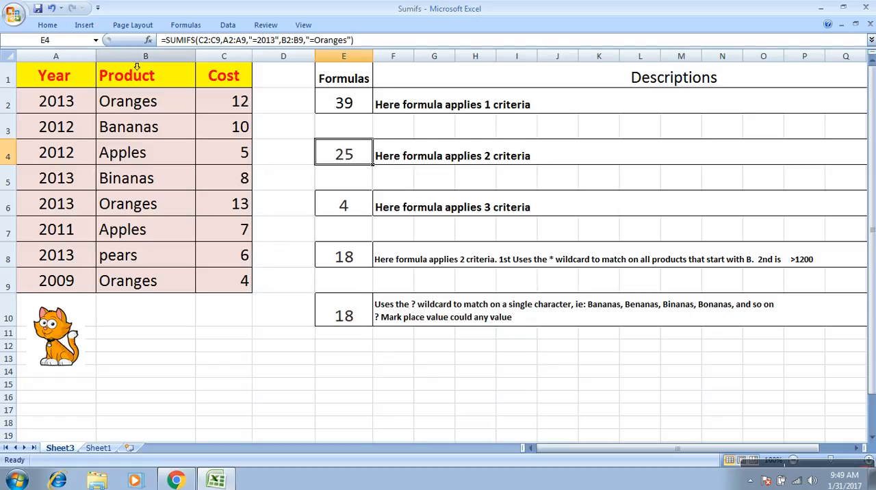
pyautogui.doubleClick(346, 152)
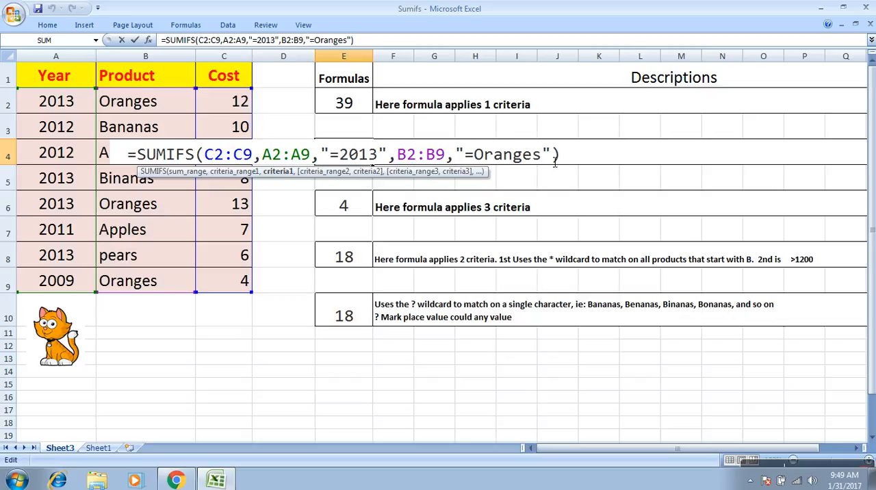
pyautogui.click(346, 205)
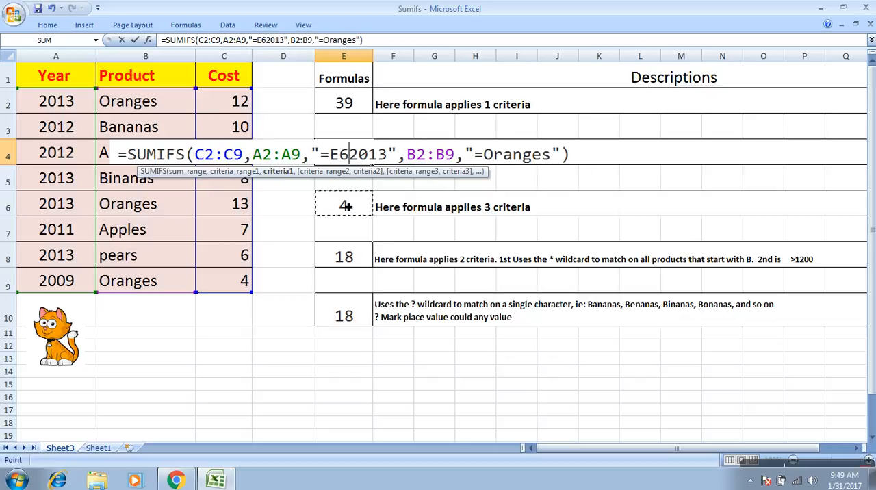
pyautogui.press('Escape')
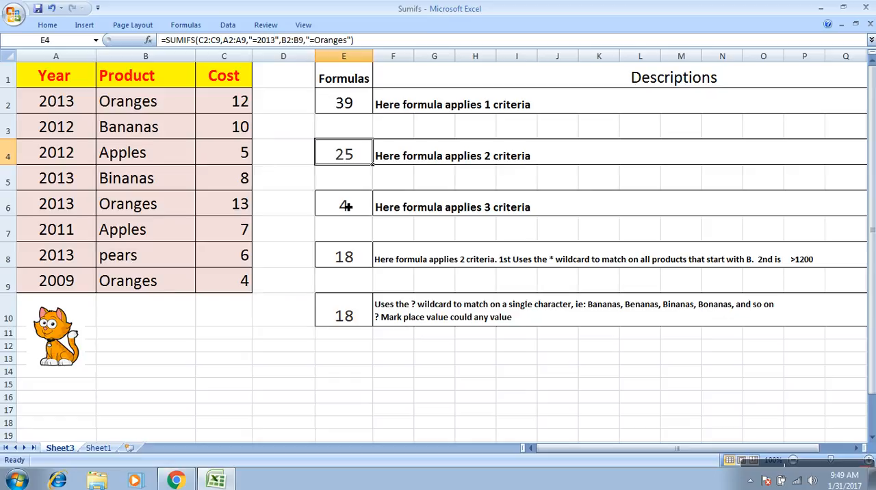
# - Recheck the three-criteria SUMIFS formula in E6, and switch to Sheet1 to view the closing message
pyautogui.click(346, 205)
pyautogui.doubleClick(346, 205)
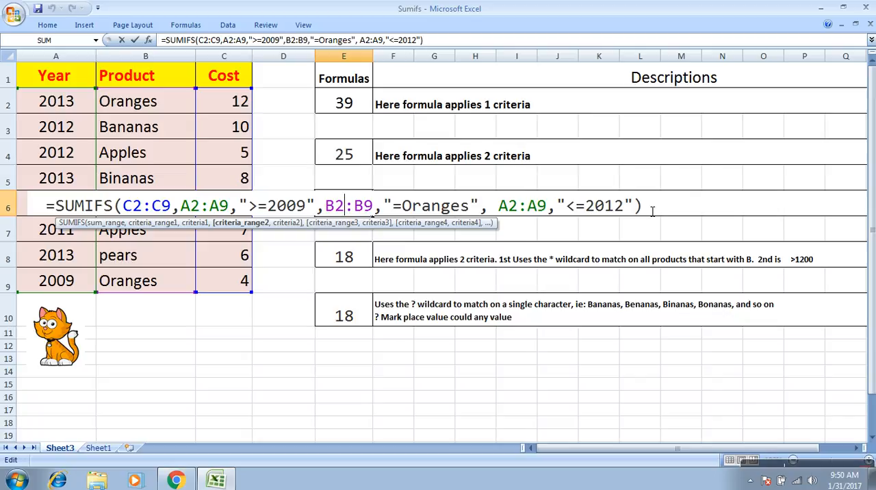
pyautogui.press('Return')
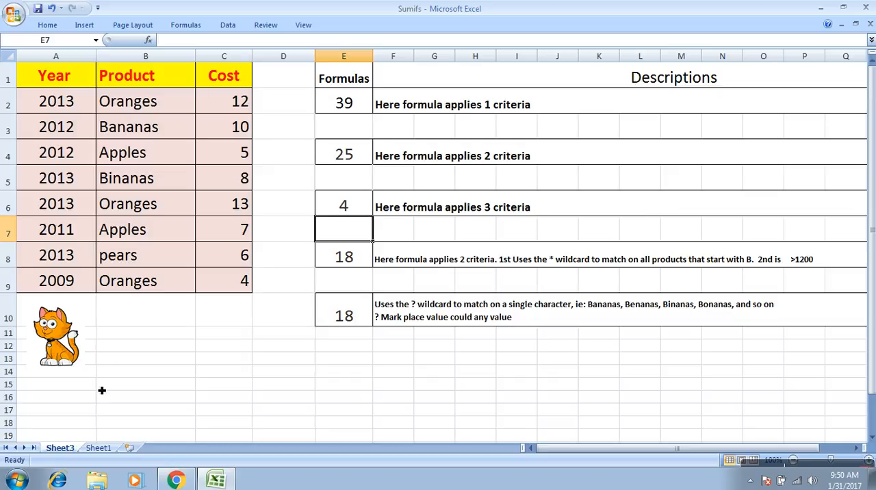
pyautogui.click(99, 448)
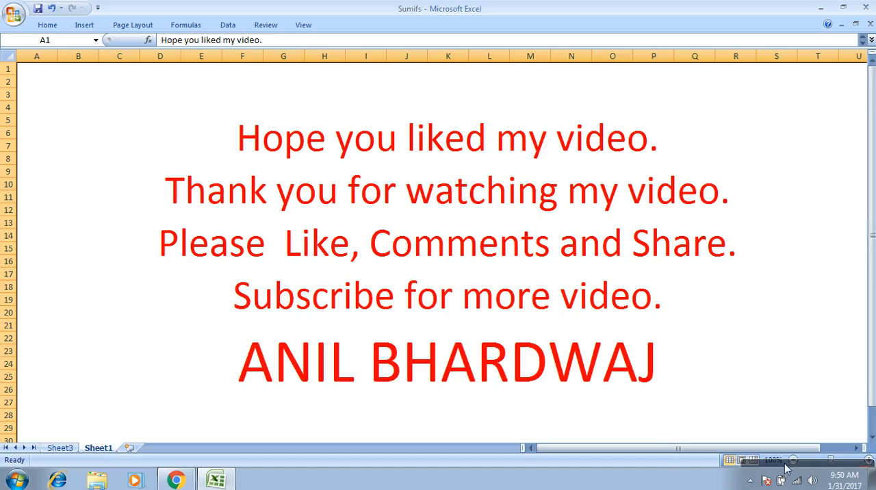